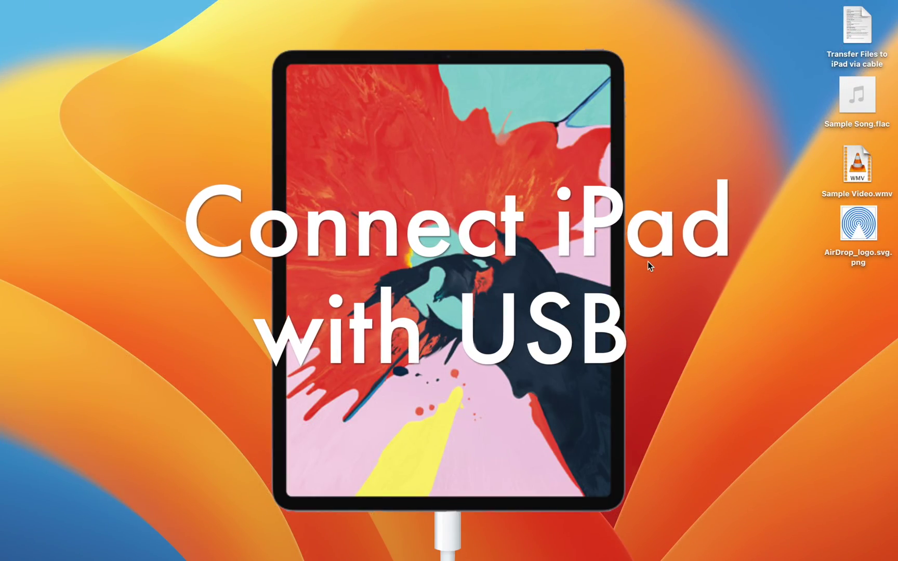
Step: Open a Finder window, widen its sidebar, show the connected iPad "2nd Screen" and enlarge the window
mouse_move(2, 180)
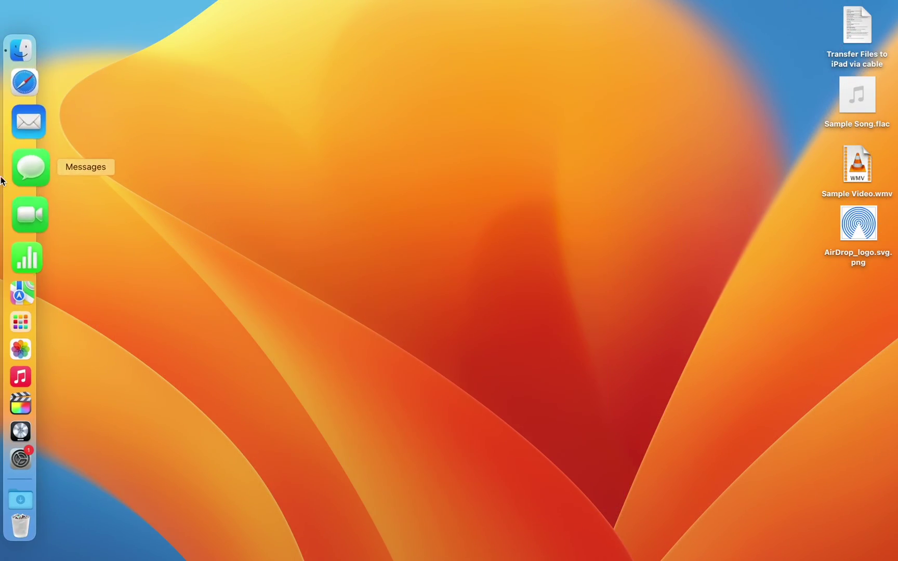
left_click(19, 91)
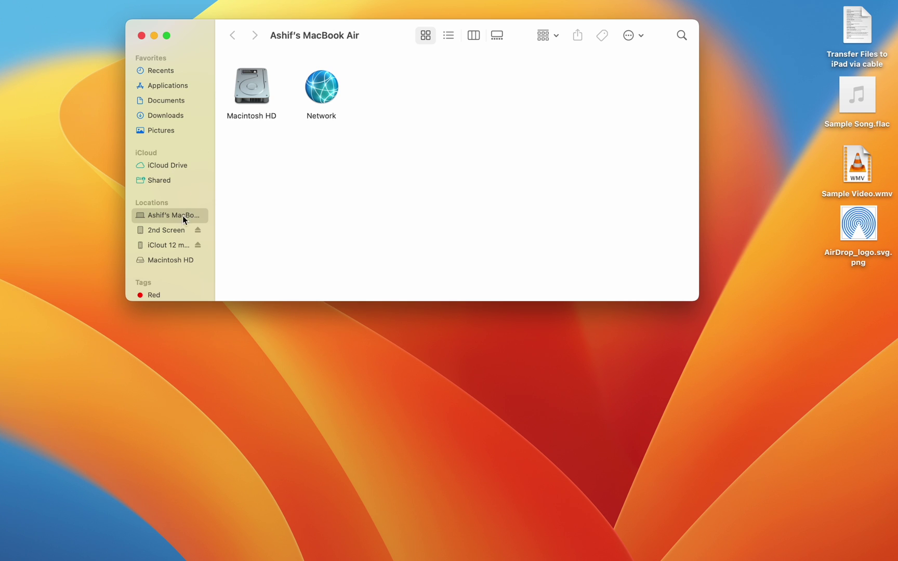
left_click_drag(214, 220, 248, 220)
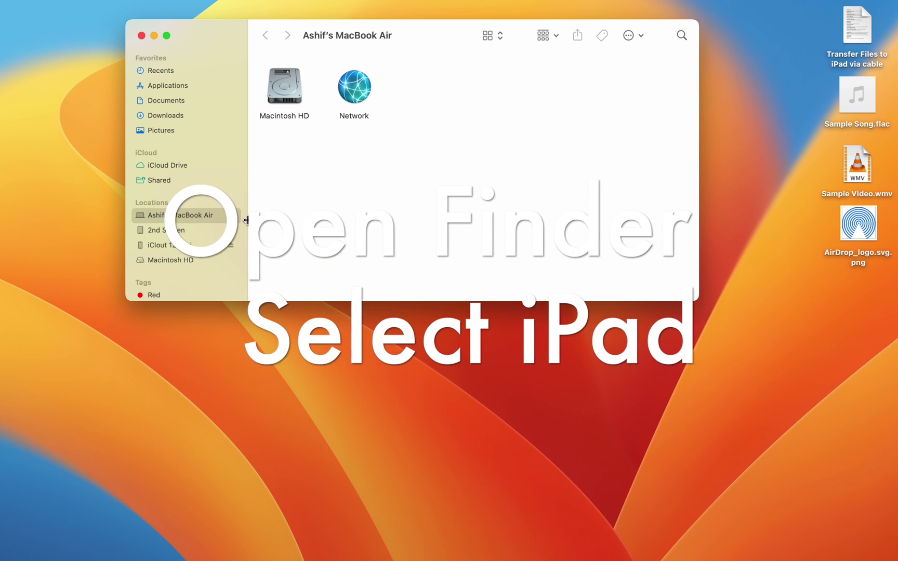
left_click(185, 230)
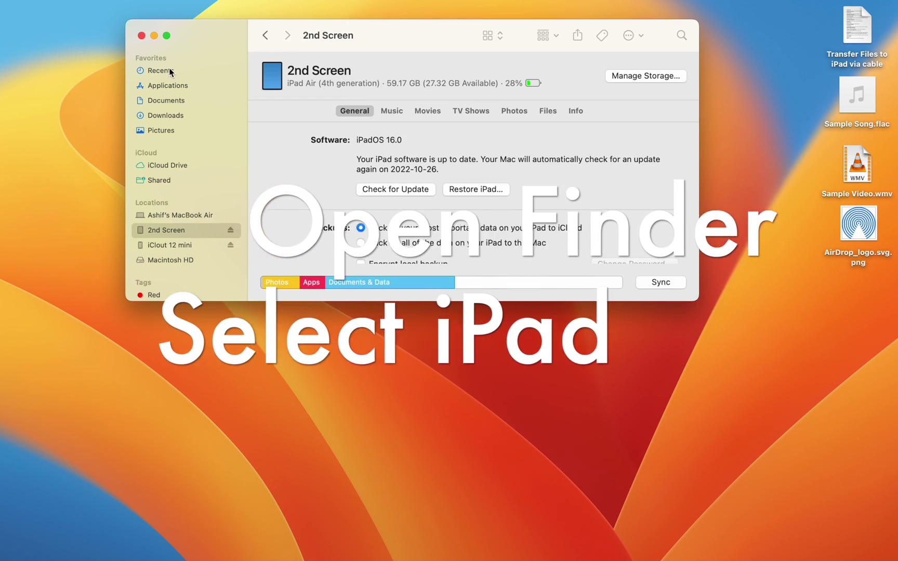
left_click(166, 36)
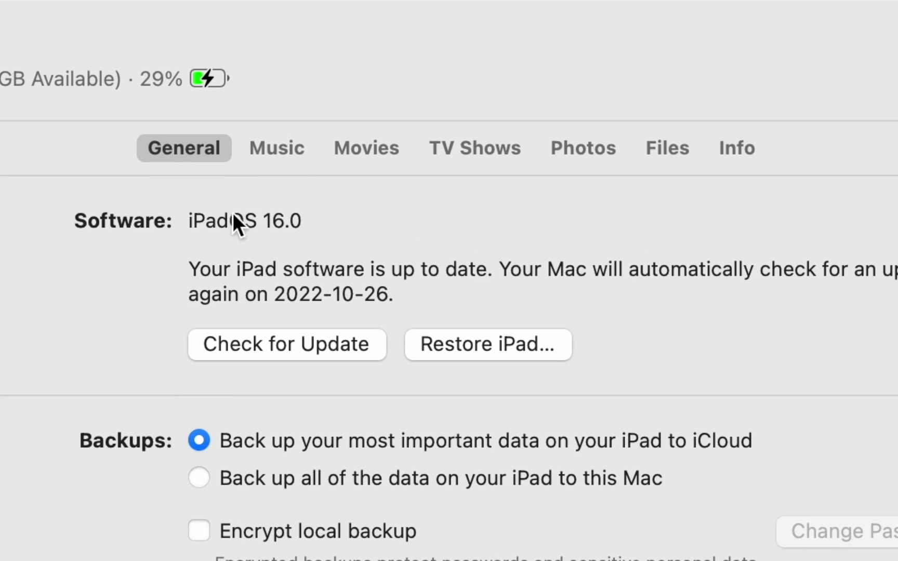
Step: Look through the iPad's Music, Movies, TV Shows and Photos sync settings
left_click(270, 147)
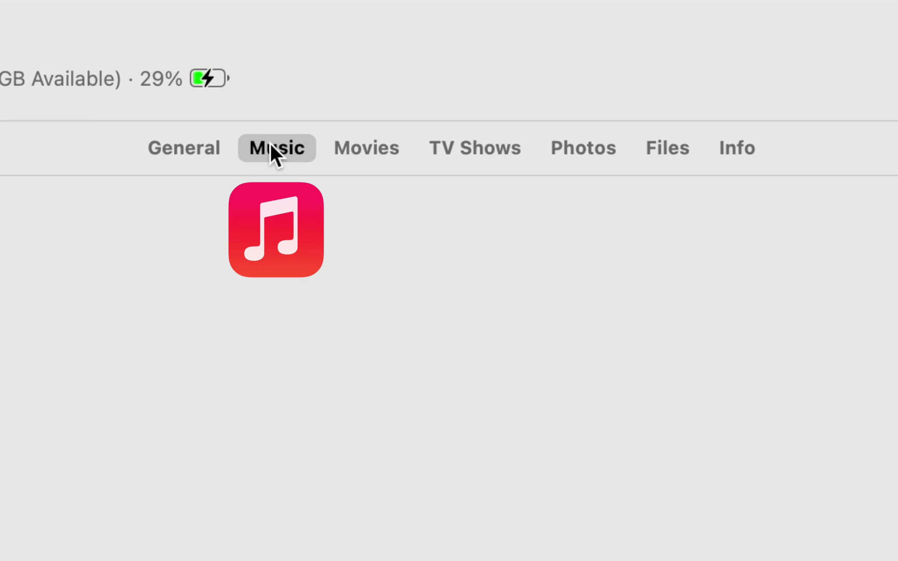
left_click(387, 151)
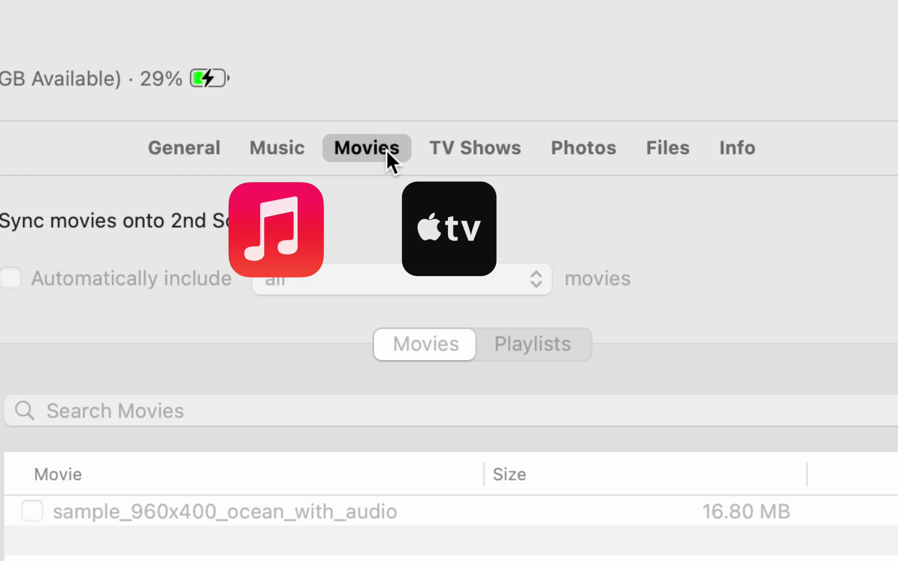
left_click(463, 147)
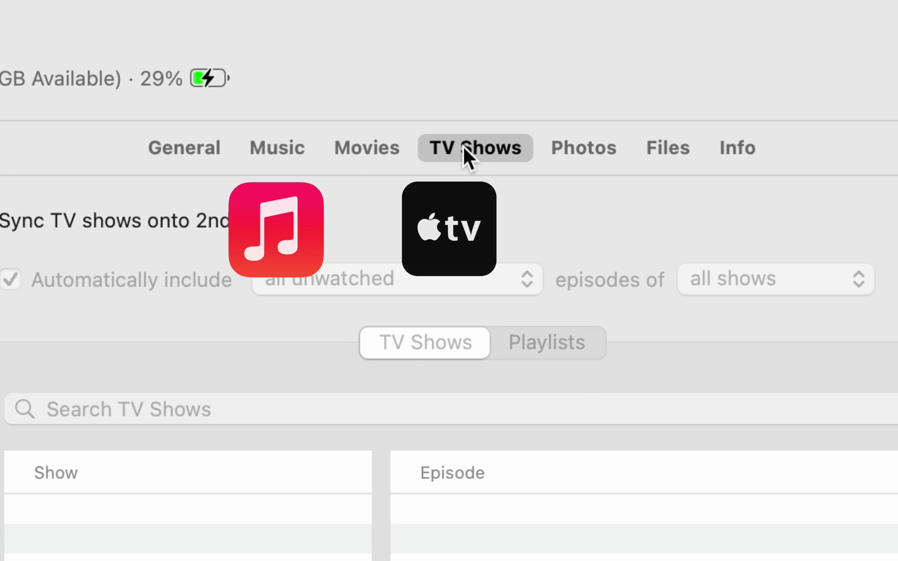
left_click(565, 148)
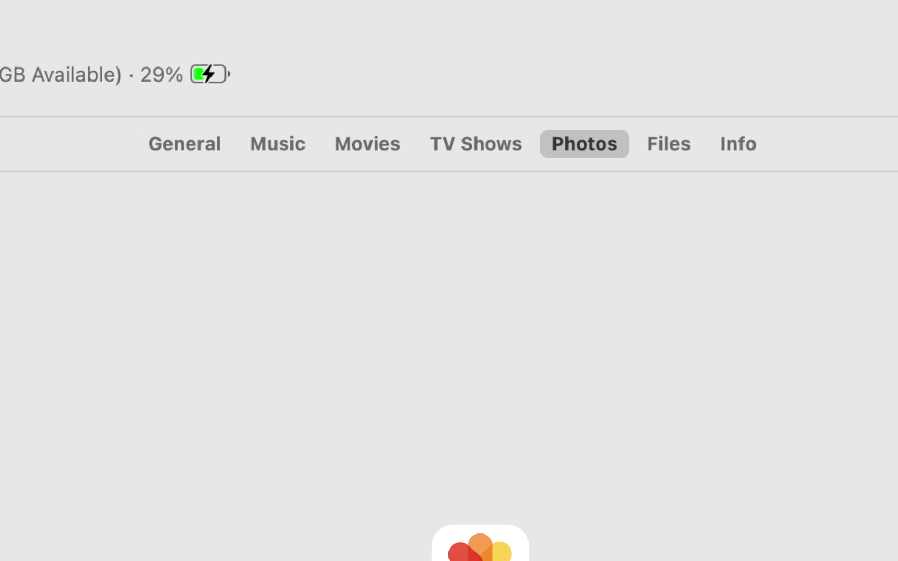
Step: Show the iPad's Files list in a reduced window and expand the Pages and Procreate contents
left_click(666, 113)
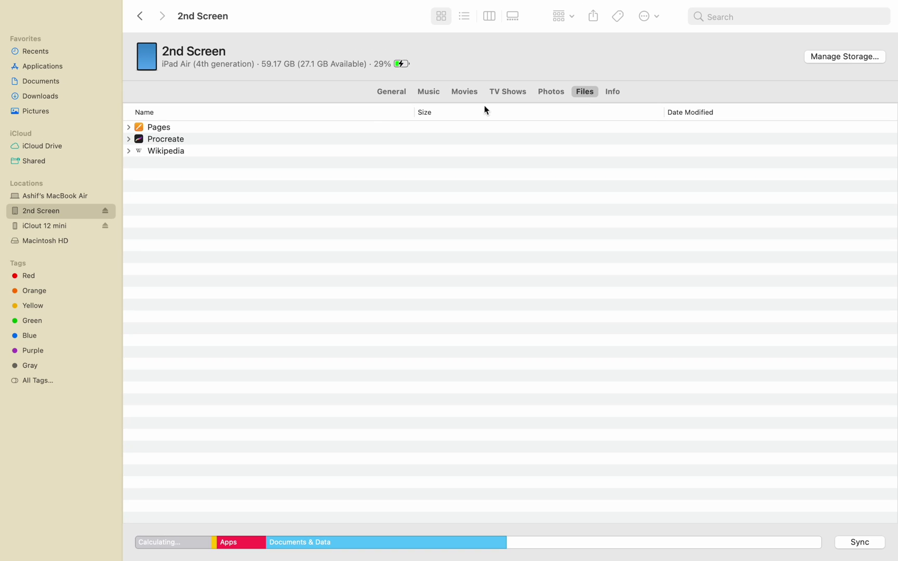
mouse_move(115, 4)
left_click(42, 32)
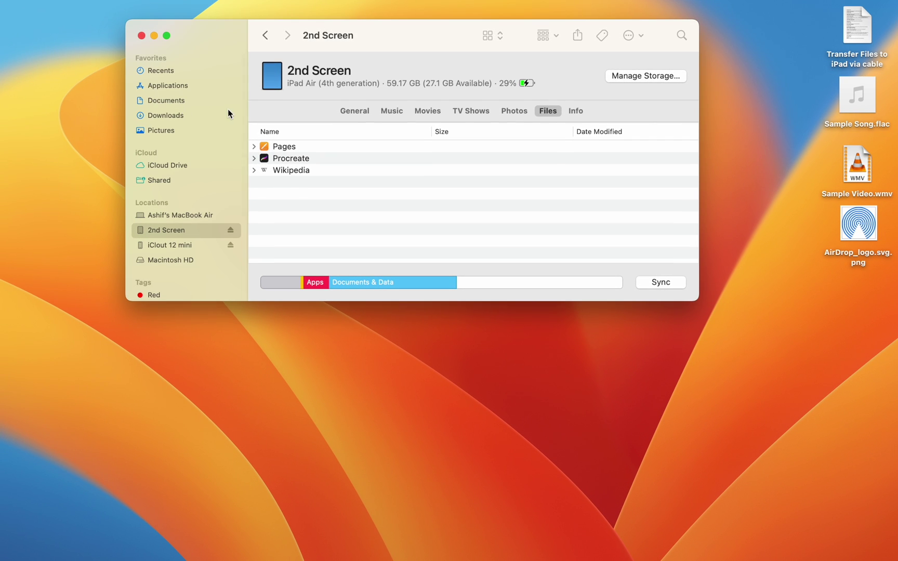
left_click(253, 147)
left_click(254, 159)
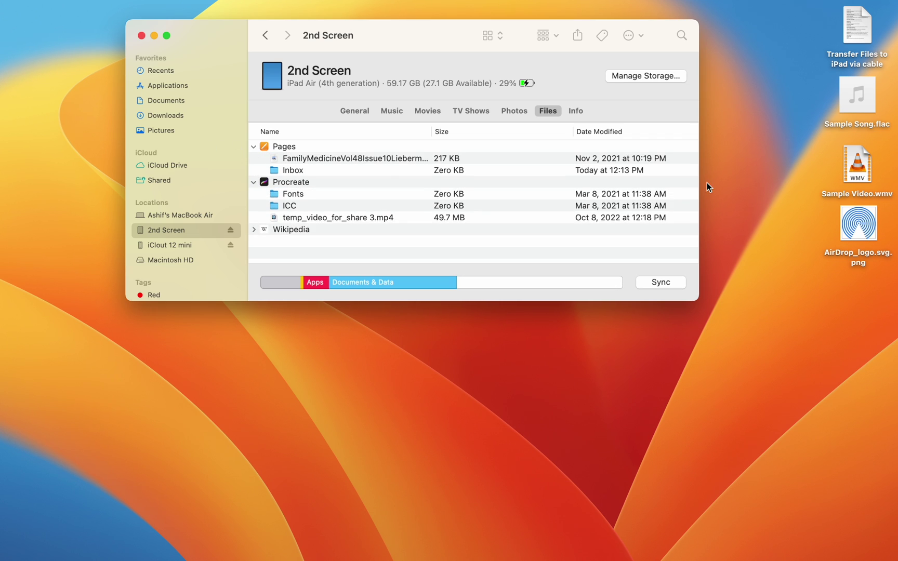
Step: Copy AirDrop_logo.svg.png into Procreate and the "Transfer Files to iPad via cable" document into Pages on the iPad
left_click_drag(855, 231, 631, 178)
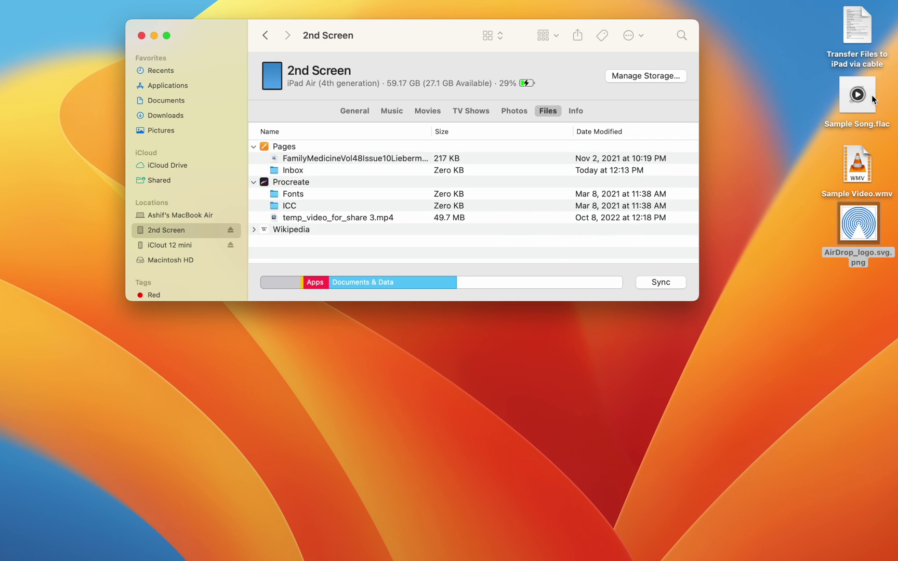
left_click_drag(856, 48, 511, 166)
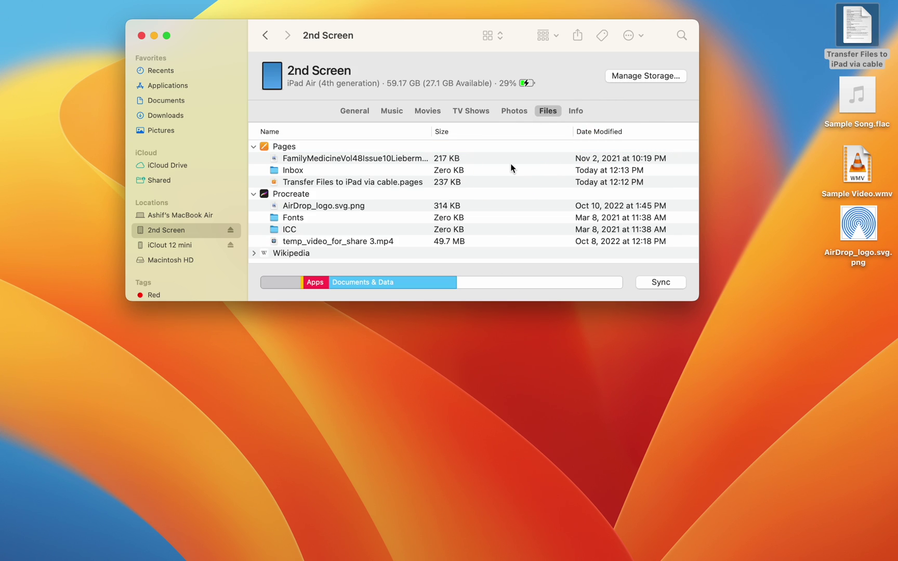
left_click(422, 180)
left_click(383, 242)
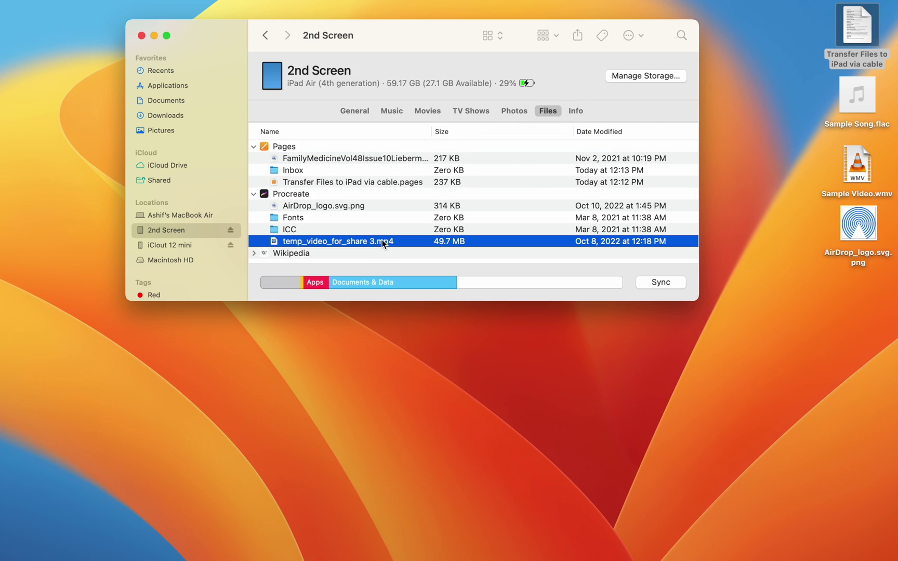
left_click(387, 209)
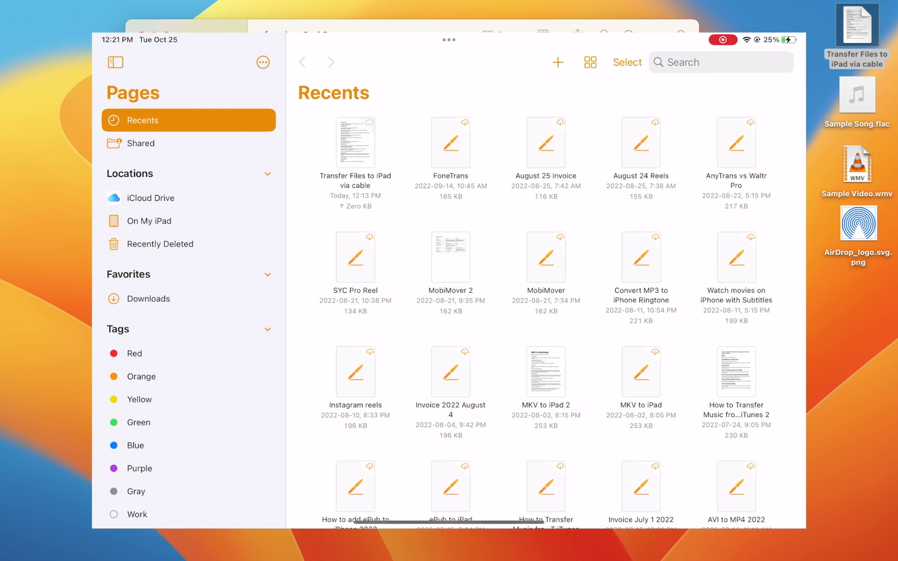
Step: Open the "Transfer Files to iPad via cable" document in Pages on the iPad and read through it
left_click(355, 141)
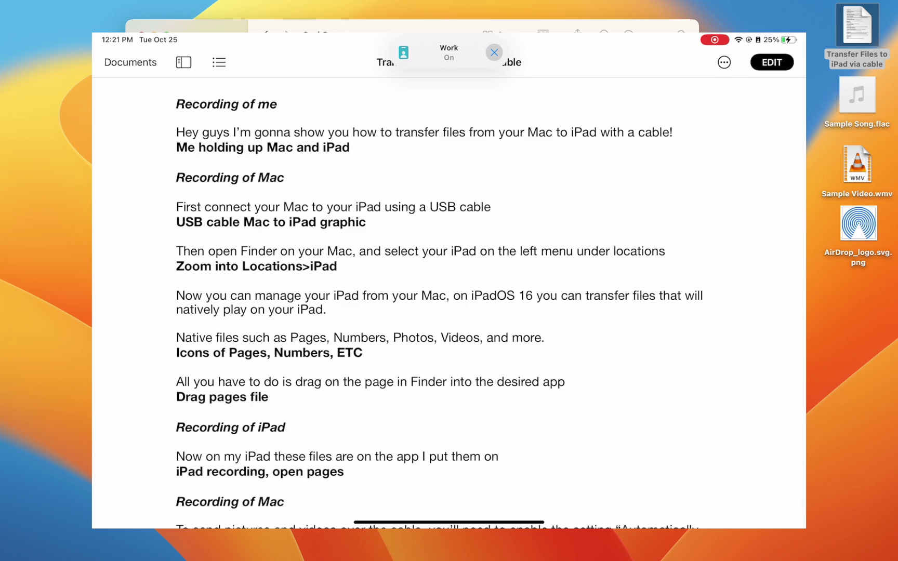
scroll(448, 301, "down", 20)
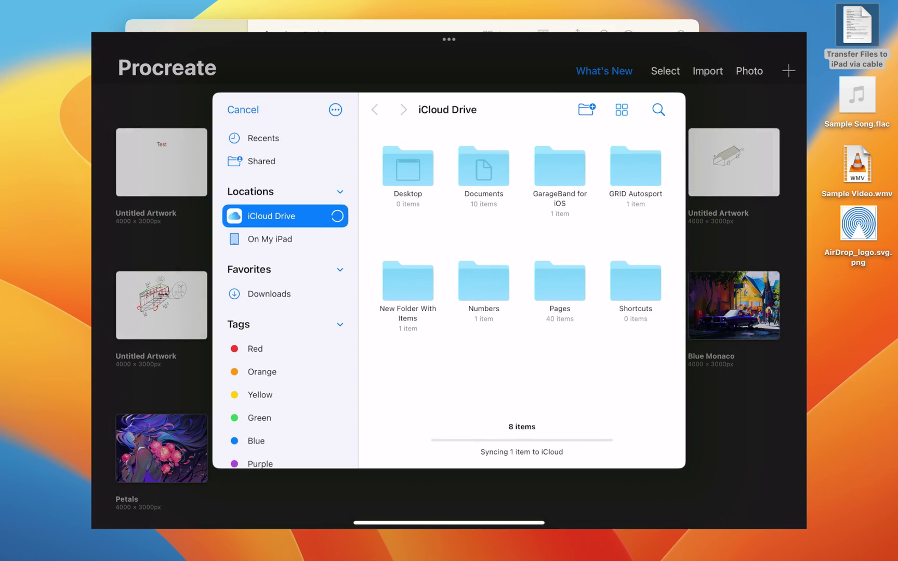
Step: In Procreate on the iPad, import the transferred image from the Procreate folder under On My iPad
left_click(284, 239)
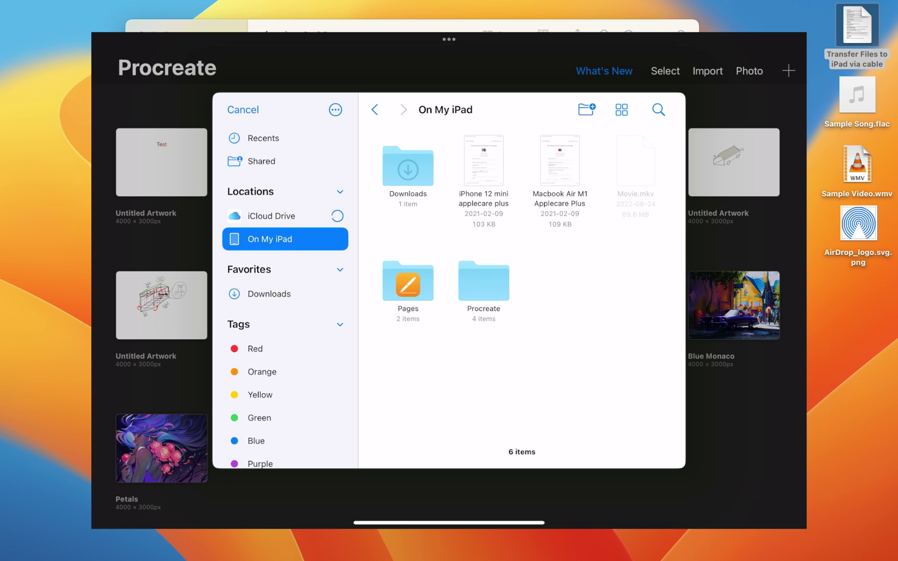
left_click(483, 291)
left_click(408, 168)
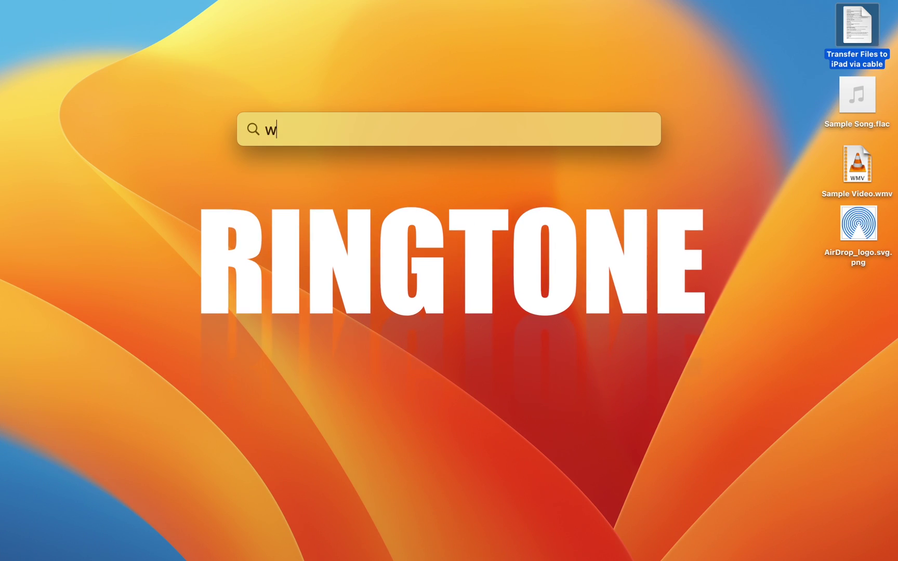
Step: Launch WALTR PRO, send the "Transfer Files to iPad via cable" document to Pages on 2nd Screen, and check its destination
key("Return")
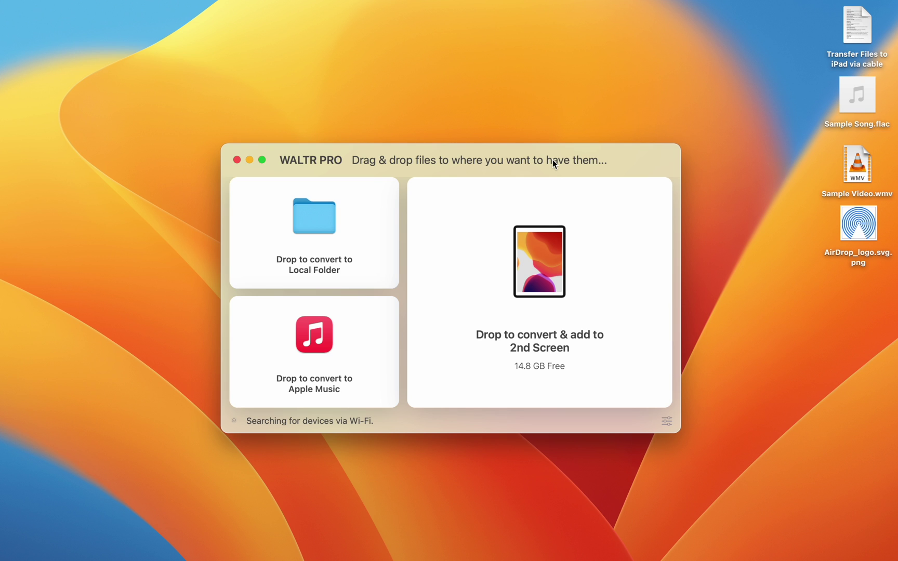
left_click_drag(853, 45, 552, 239)
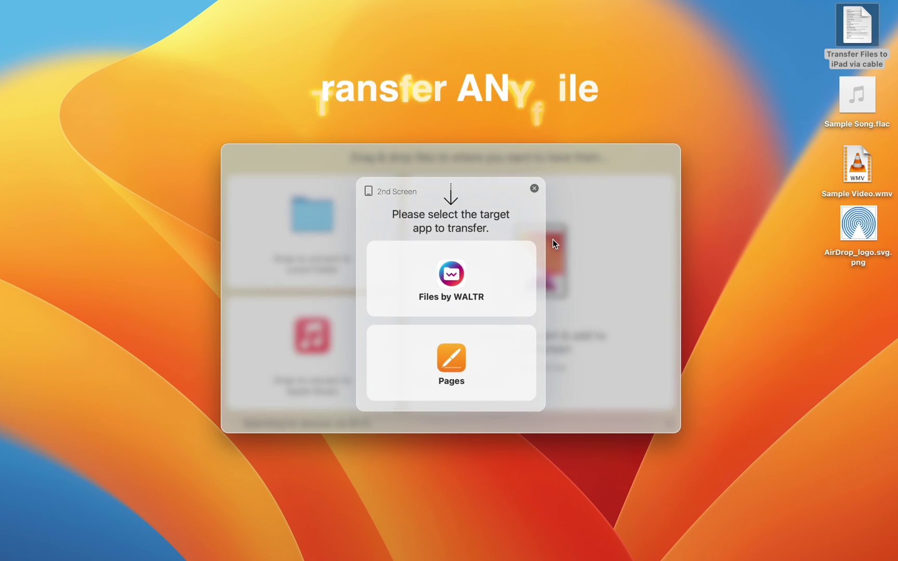
left_click(500, 358)
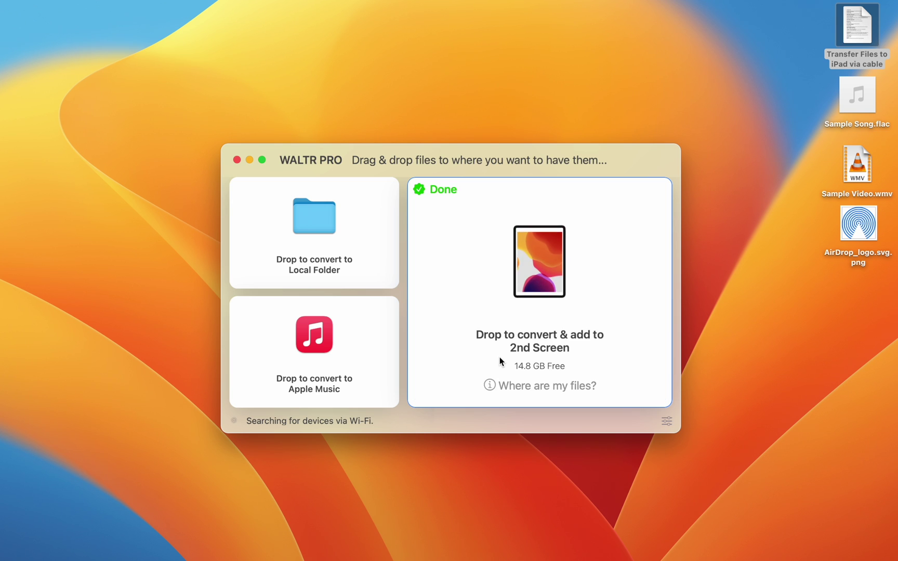
mouse_move(489, 385)
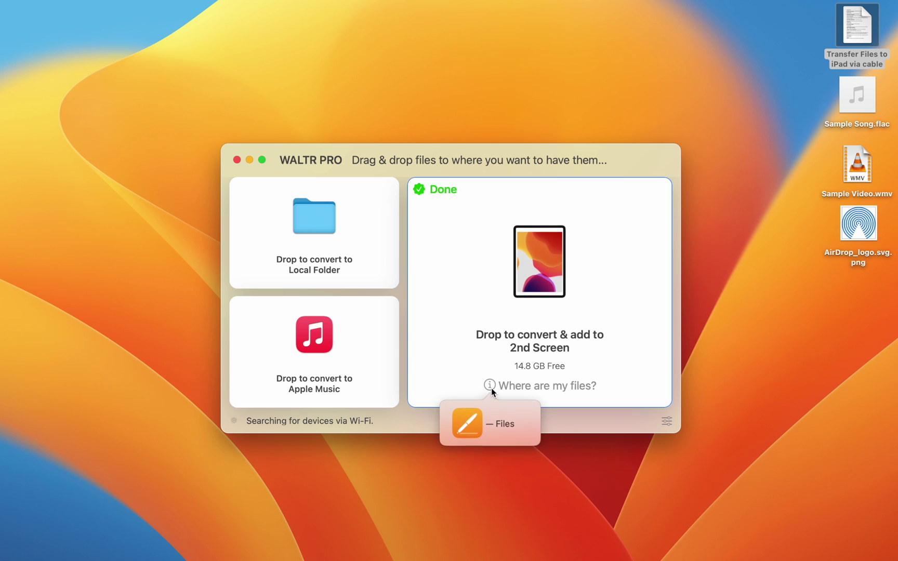
left_click(808, 76)
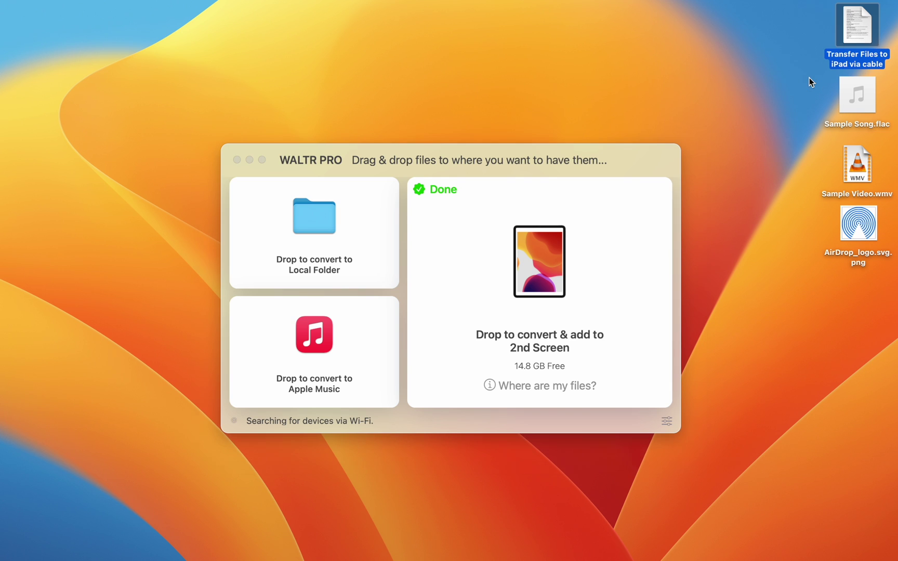
Step: Preview Sample Song.flac in the media player, and quit the player
left_click(849, 94)
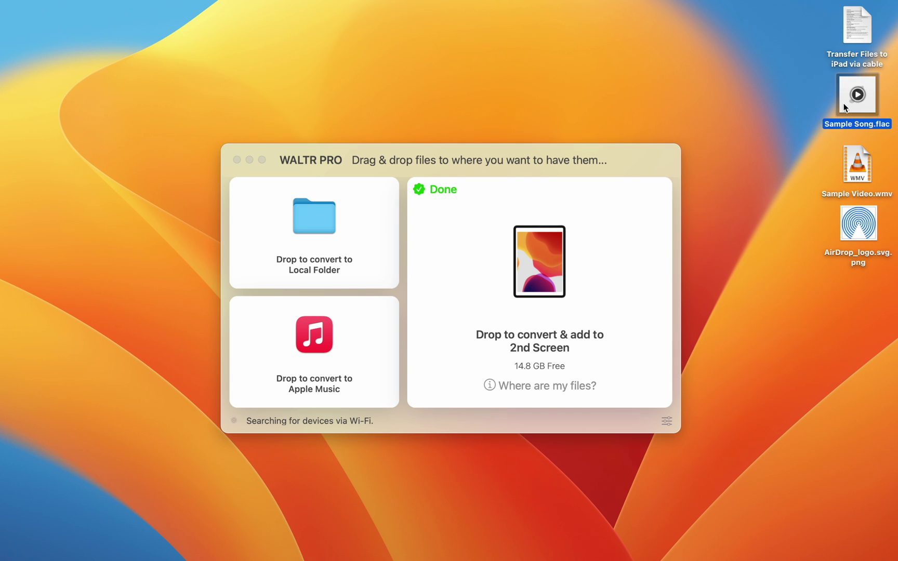
key("XF86AudioMute")
double_click(844, 107)
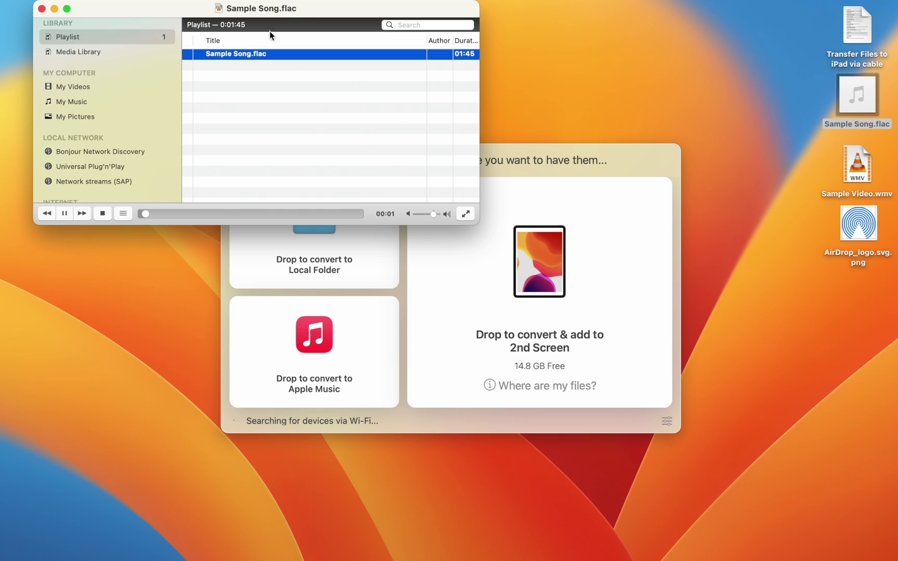
left_click_drag(298, 13, 297, 57)
key("super+q")
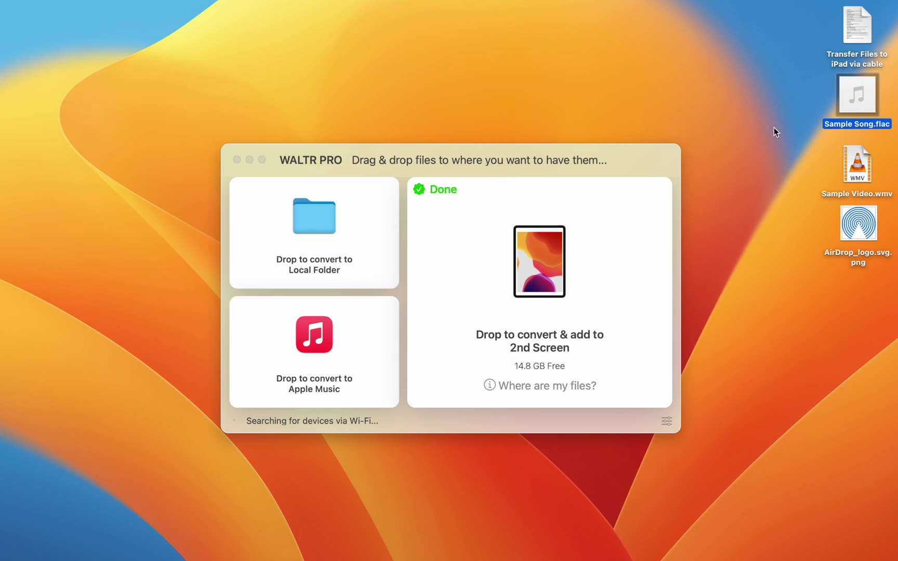
Step: Convert and add Sample Song.flac to 2nd Screen with WALTR PRO, and play it in the iPad's Music app
left_click(856, 161)
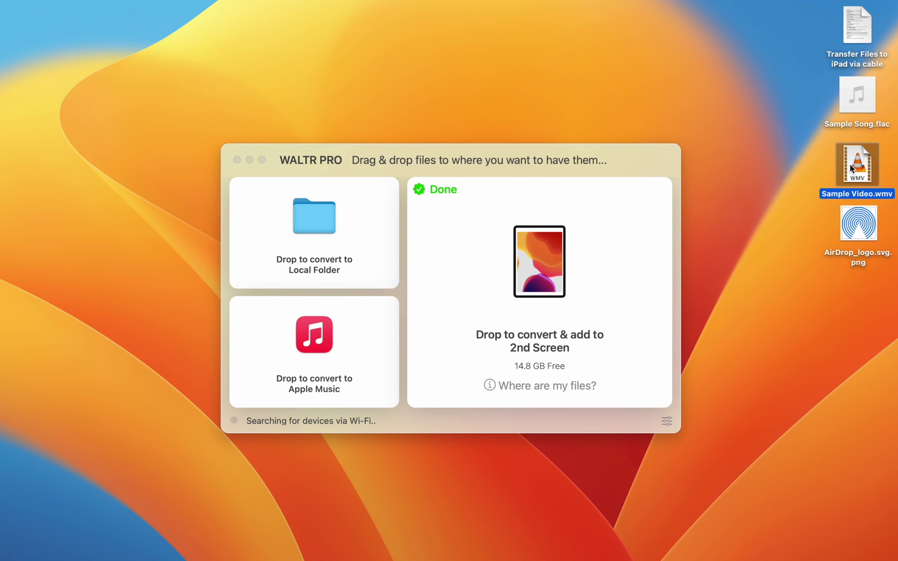
left_click(849, 120)
left_click_drag(850, 113, 571, 285)
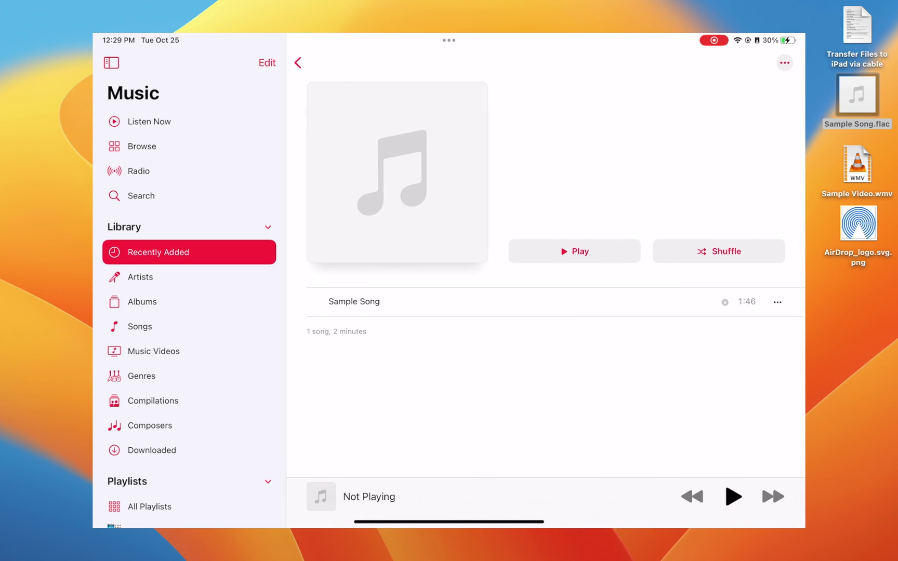
left_click(354, 302)
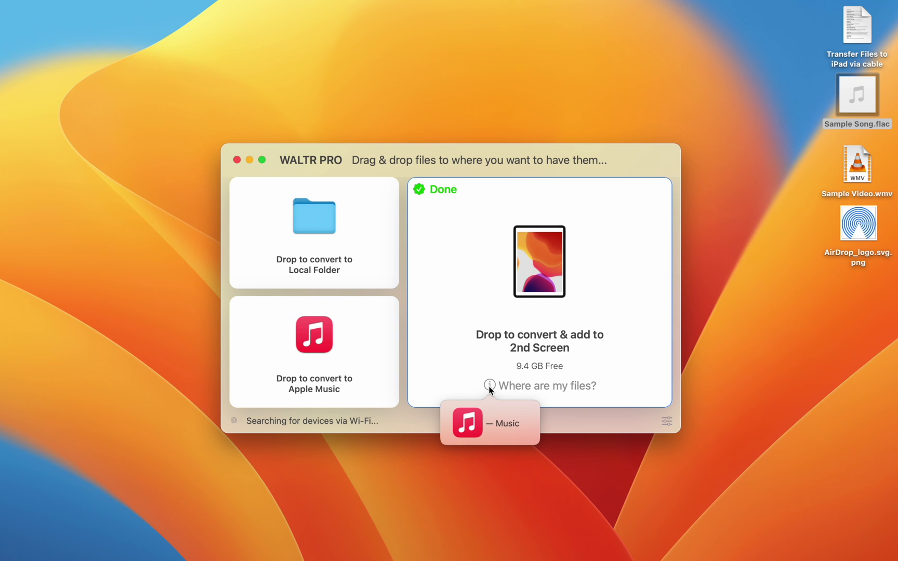
Step: Convert and add Sample Video.wmv to 2nd Screen with WALTR PRO, and play it from the TV app's Downloaded library
left_click(759, 191)
left_click_drag(849, 173, 579, 263)
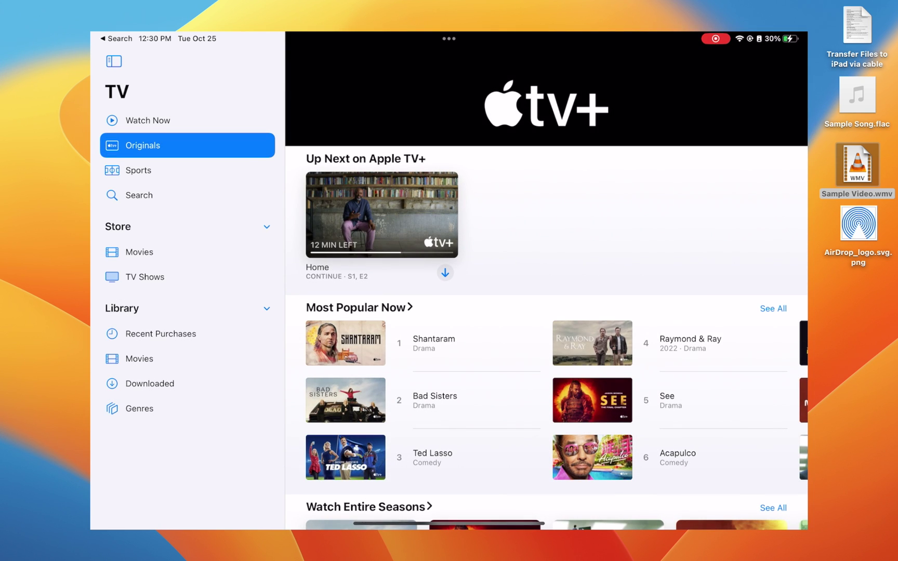
left_click(150, 383)
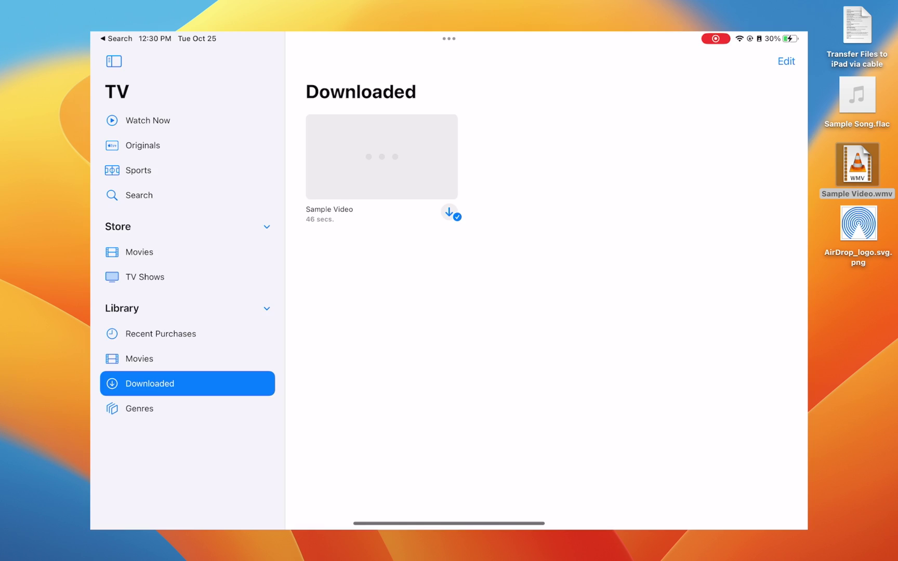
left_click(381, 157)
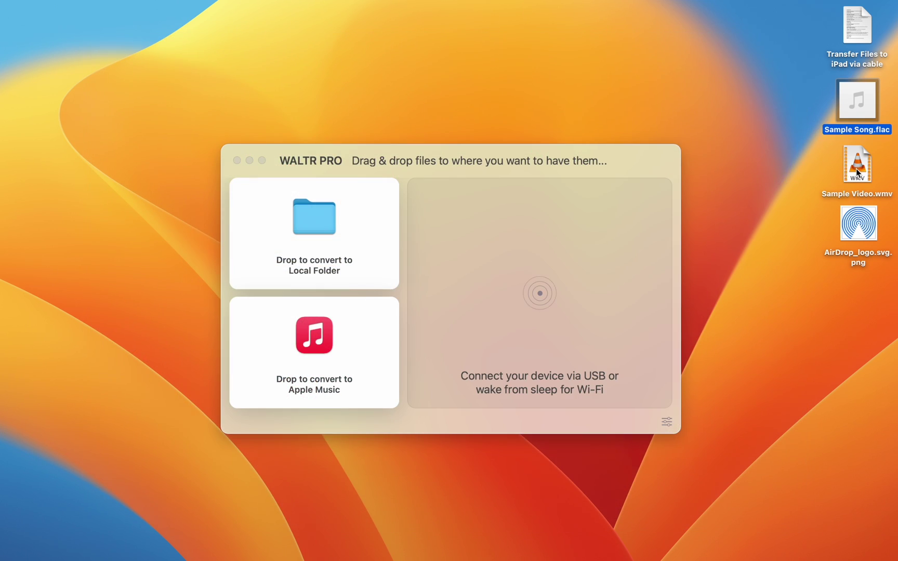
Step: Try to open Sample Video.wmv from the desktop in QuickTime Player, and dismiss the alert
left_click(861, 170)
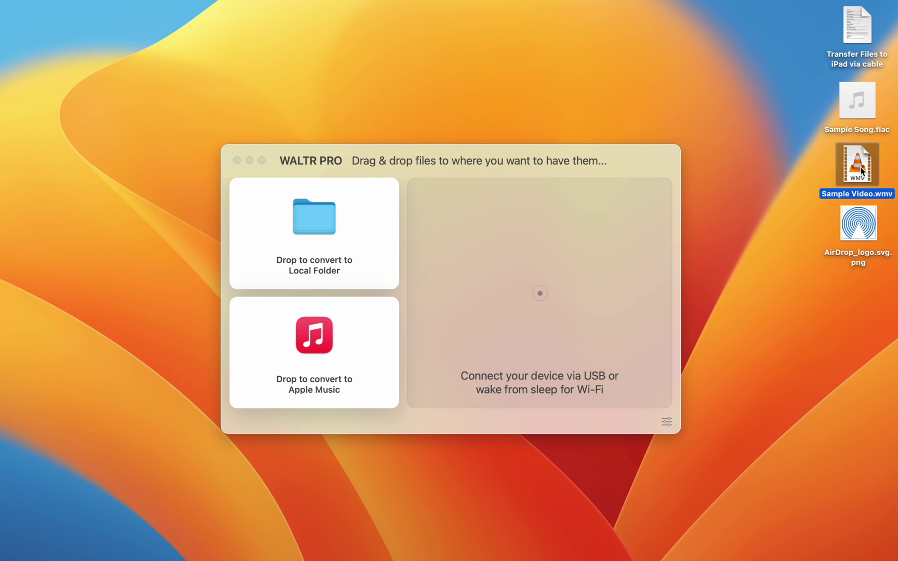
right_click(861, 170)
mouse_move(795, 189)
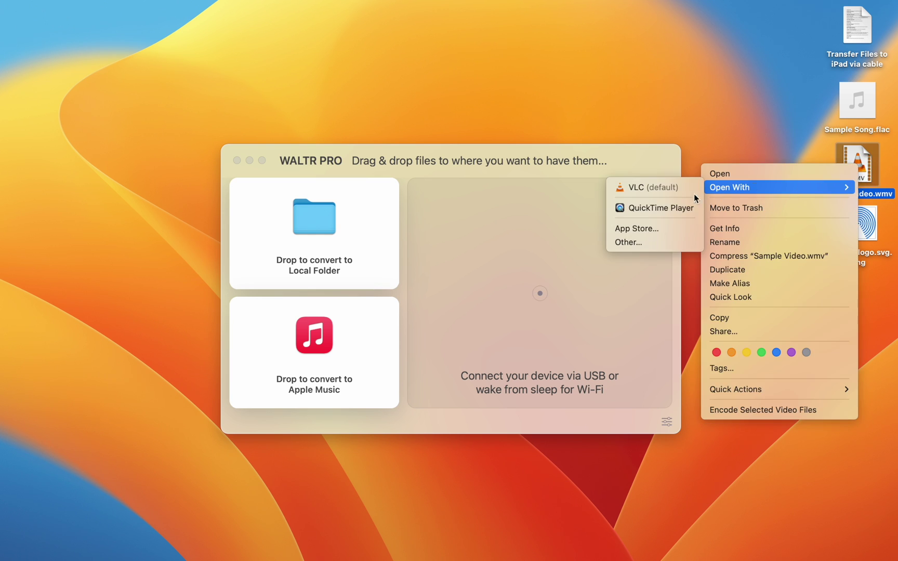
left_click(674, 208)
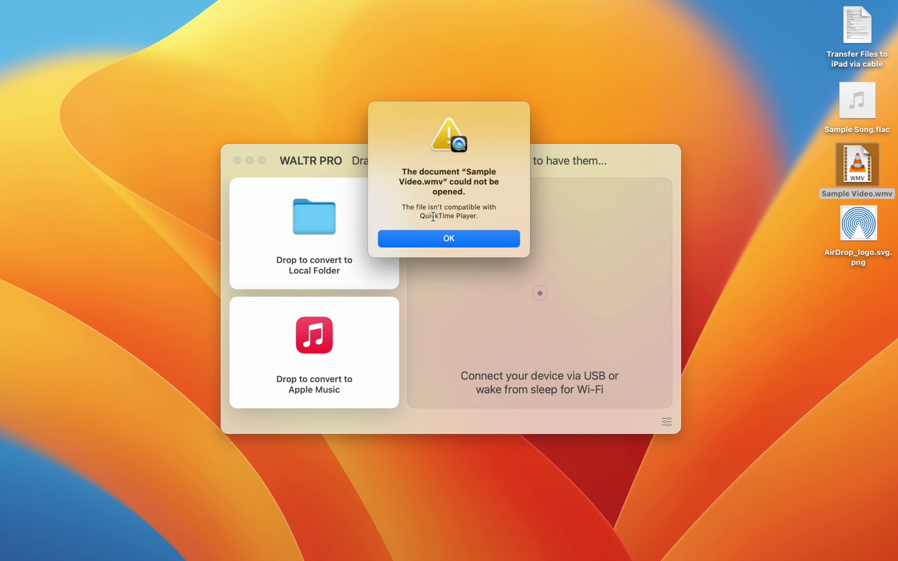
left_click(451, 238)
Step: Convert Sample Video.wmv to a local folder with WALTR PRO, play Sample Video.mp4 in QuickTime Player, and close the player window
left_click_drag(841, 173, 291, 271)
left_click(402, 164)
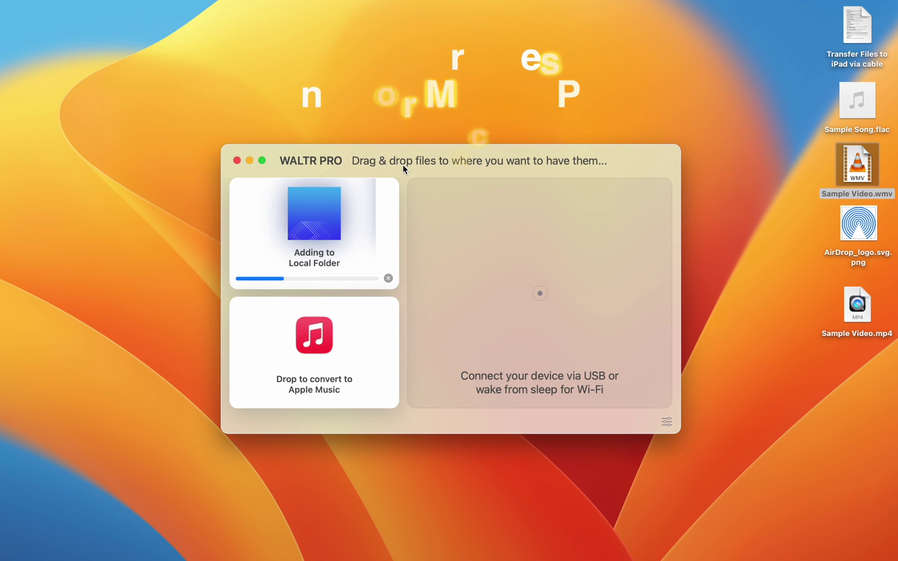
left_click(870, 311)
right_click(870, 311)
mouse_move(806, 328)
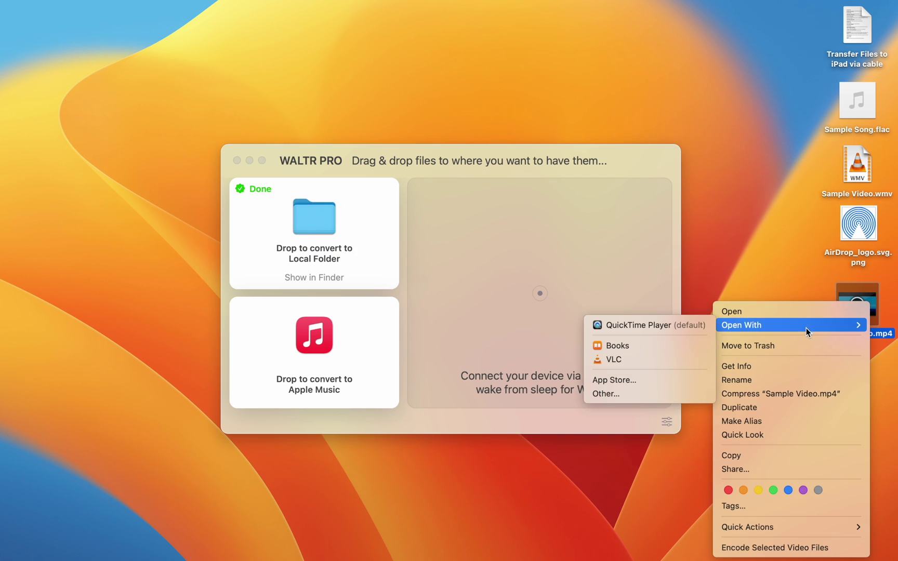
left_click(693, 324)
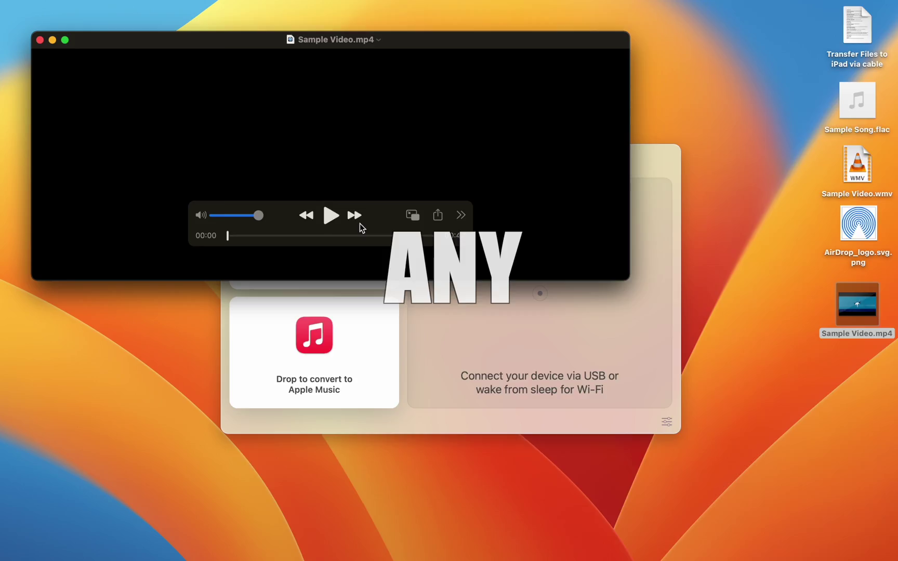
left_click(332, 215)
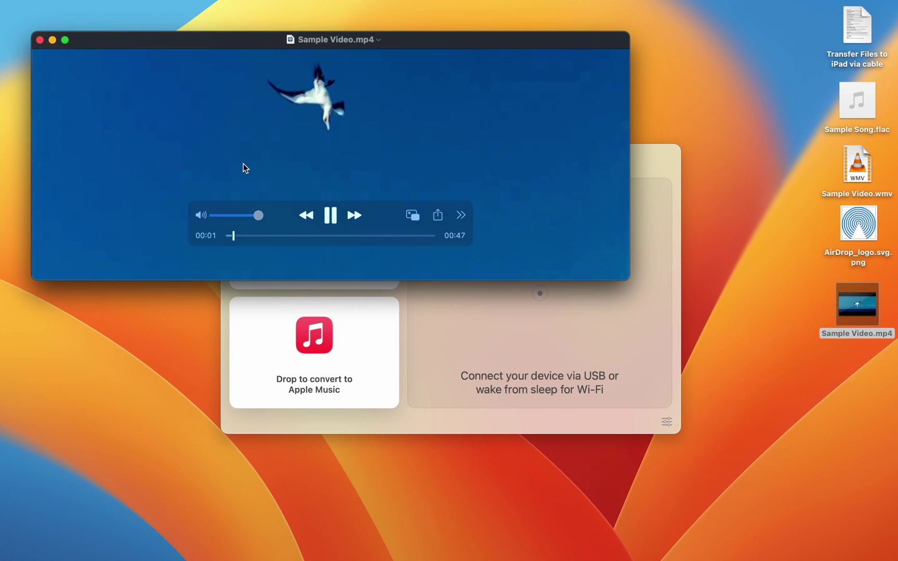
key("space")
key("super+w")
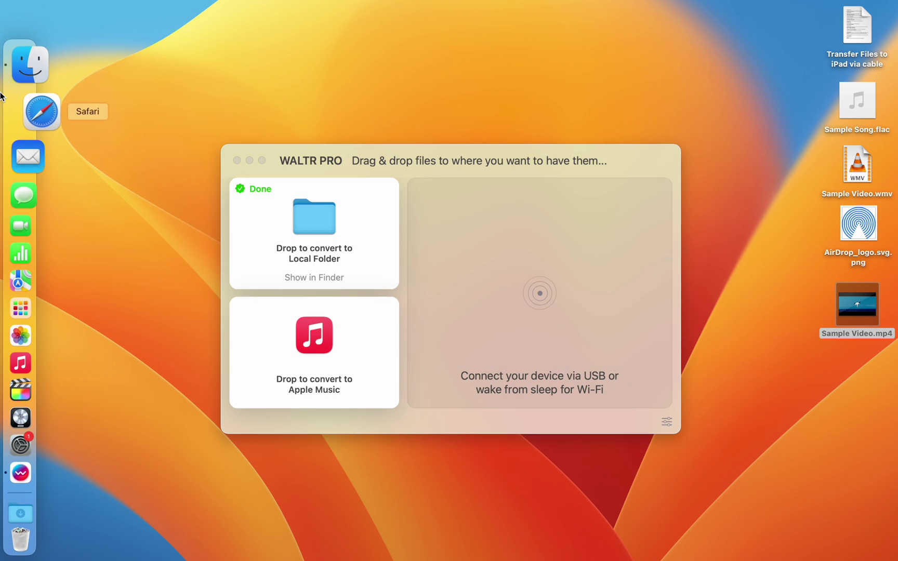
Step: Switch to Safari, open the WALTR PRO product page on the Softorino site, and proceed to its license purchase options
left_click(3, 99)
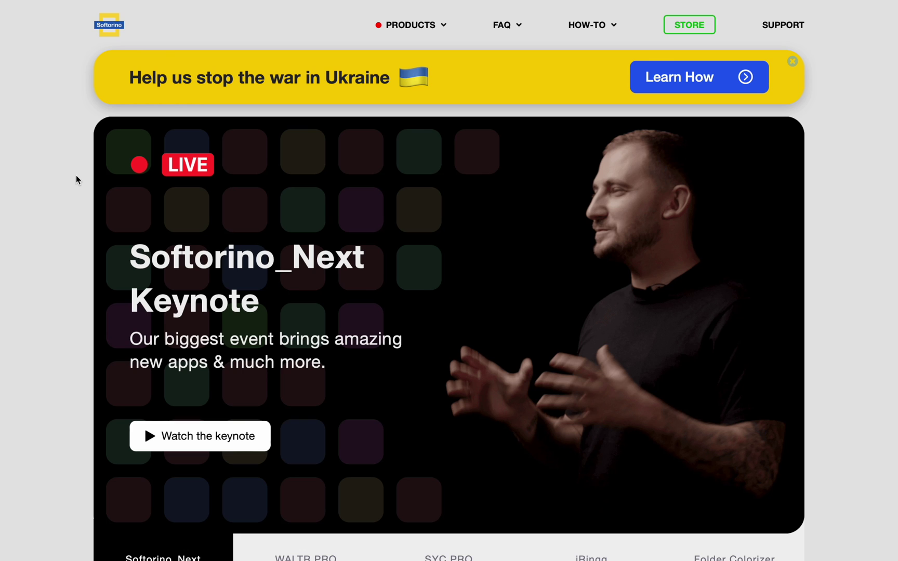
left_click(423, 34)
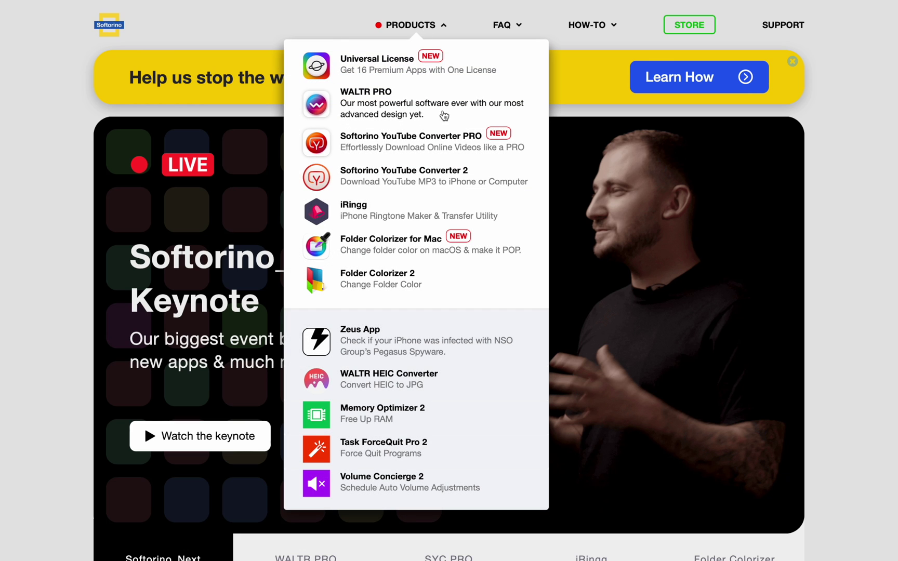
left_click(445, 115)
scroll(91, 208, "down", 4)
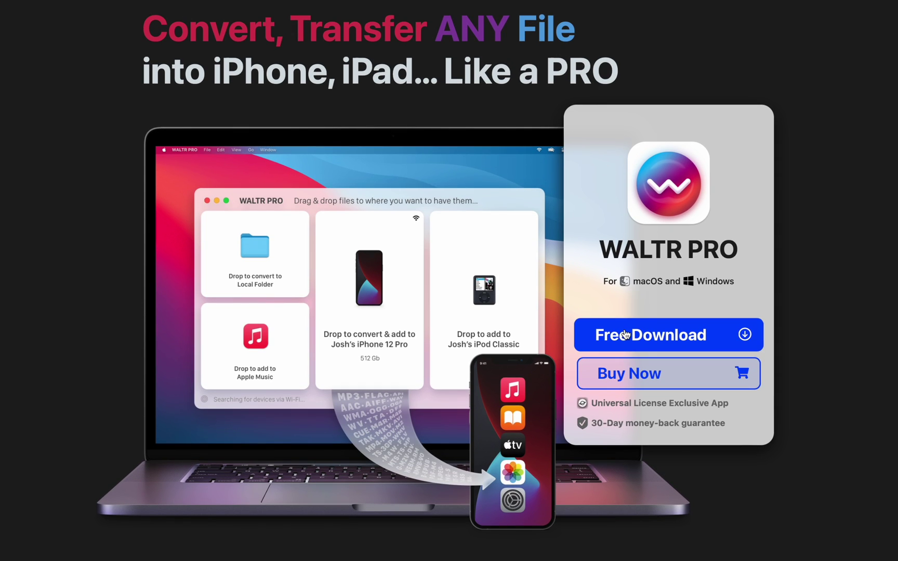
left_click(612, 373)
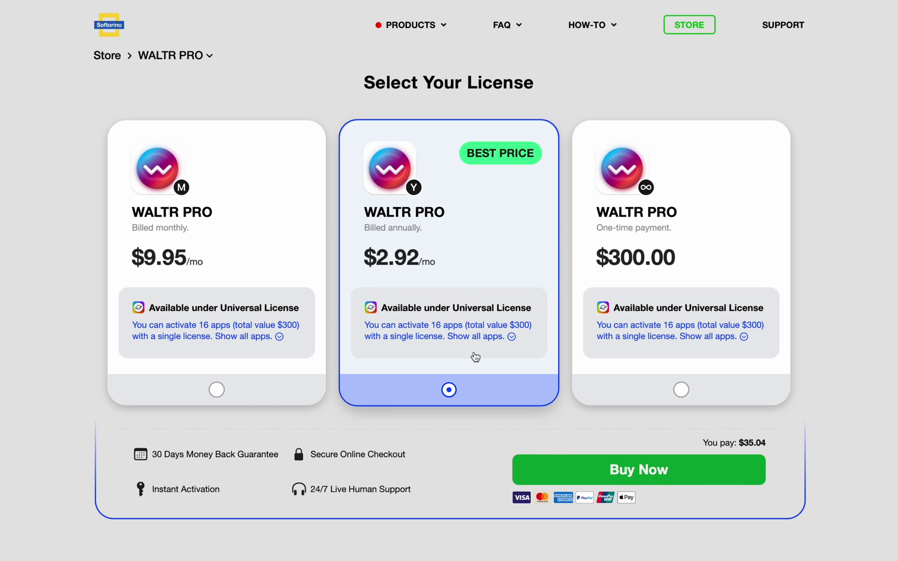
Step: Expand the list of apps included with the annually billed WALTR PRO license, and review it
left_click(511, 338)
scroll(514, 343, "down", 1)
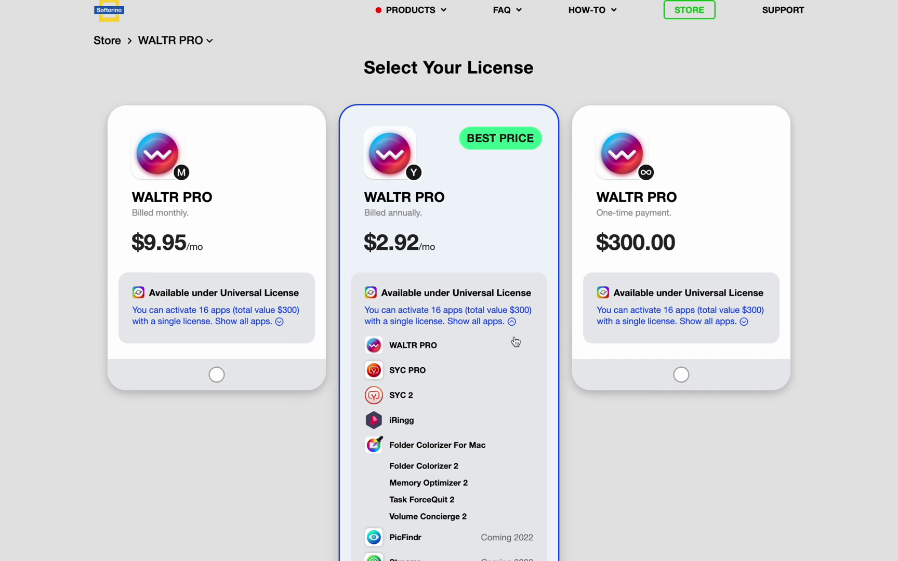
scroll(515, 342, "down", 5)
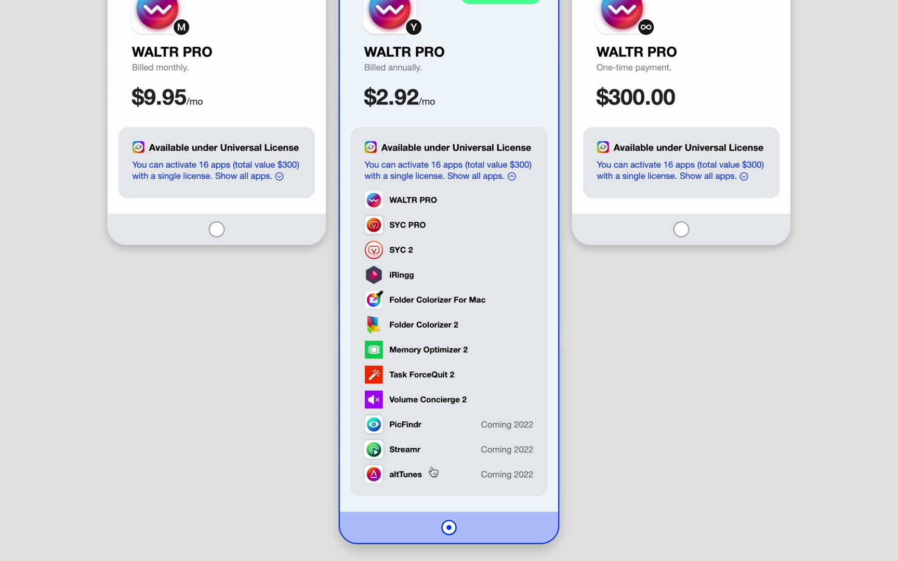
scroll(393, 426, "up", 3)
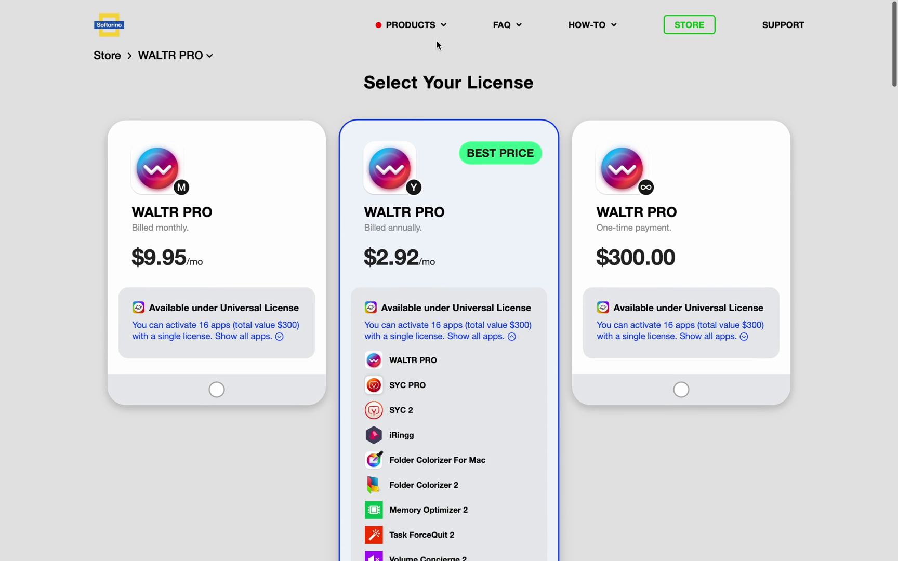
Step: Open the Universal License product page and review its included apps and the monthly, yearly and one-time payment plans
mouse_move(420, 34)
left_click(394, 64)
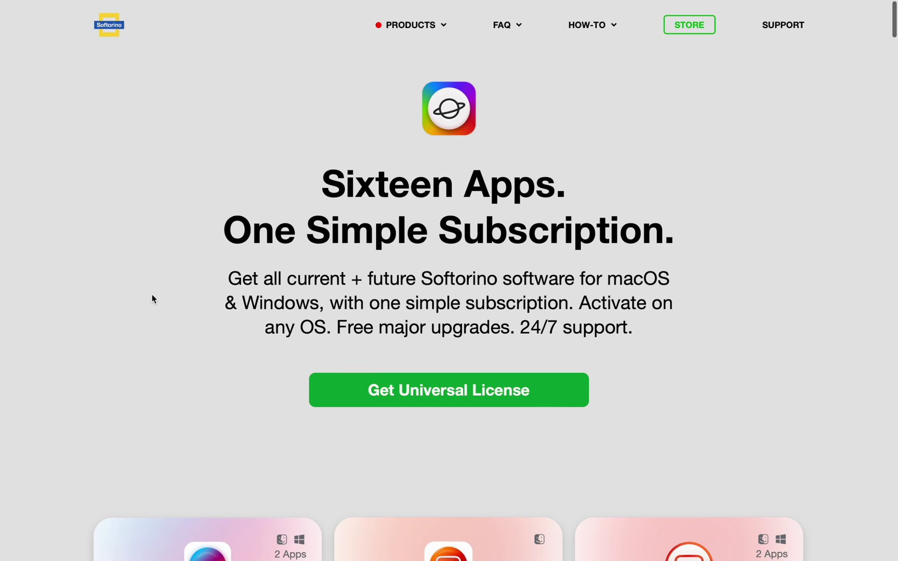
scroll(151, 295, "down", 5)
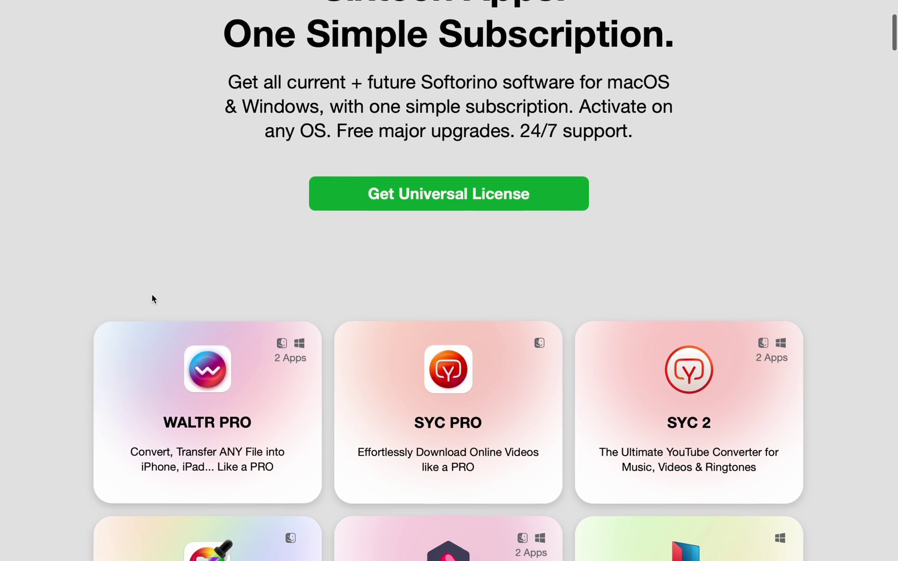
scroll(151, 295, "down", 6)
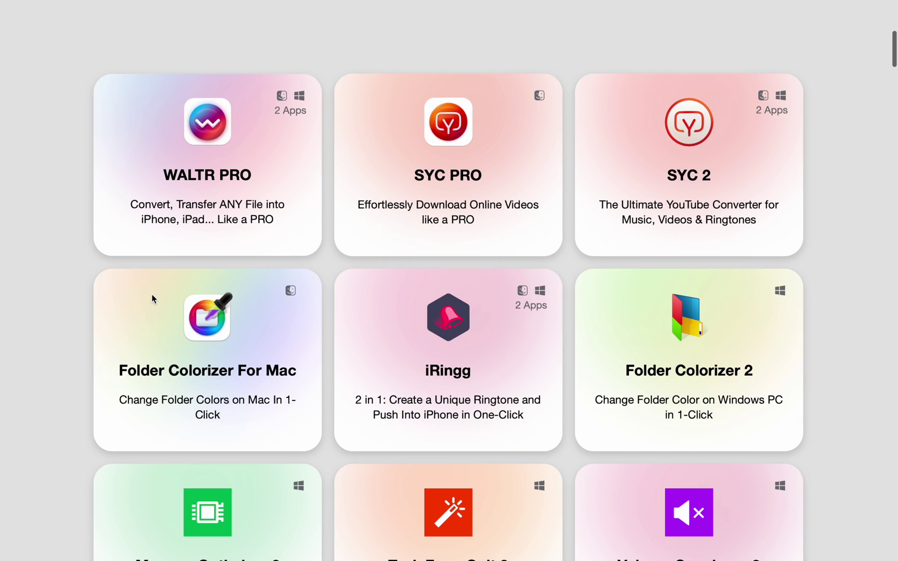
scroll(152, 295, "down", 9)
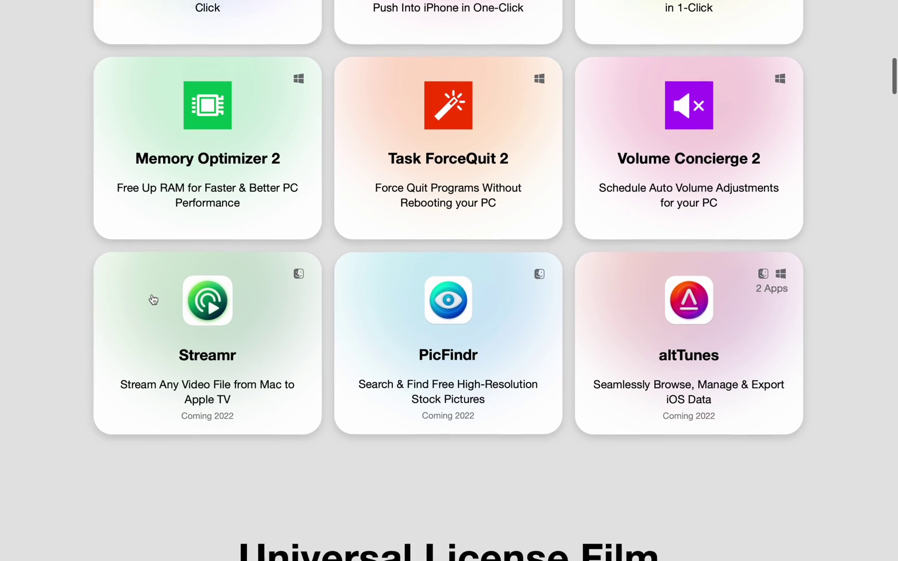
scroll(152, 297, "down", 8)
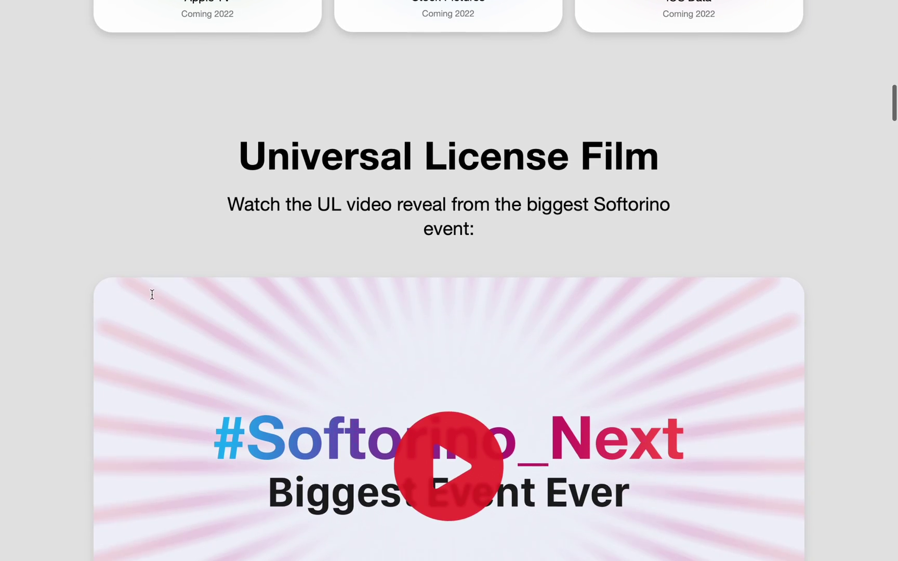
scroll(152, 294, "down", 14)
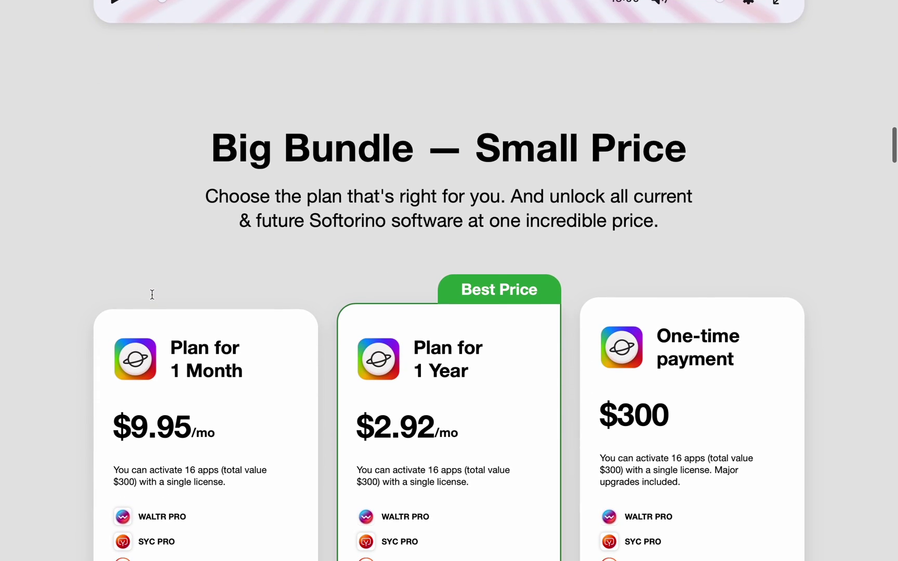
scroll(152, 296, "down", 5)
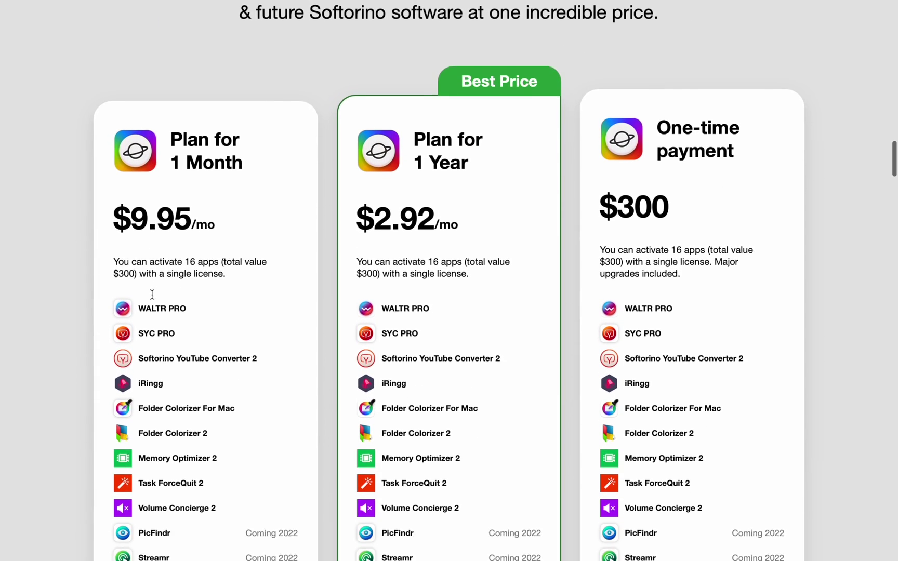